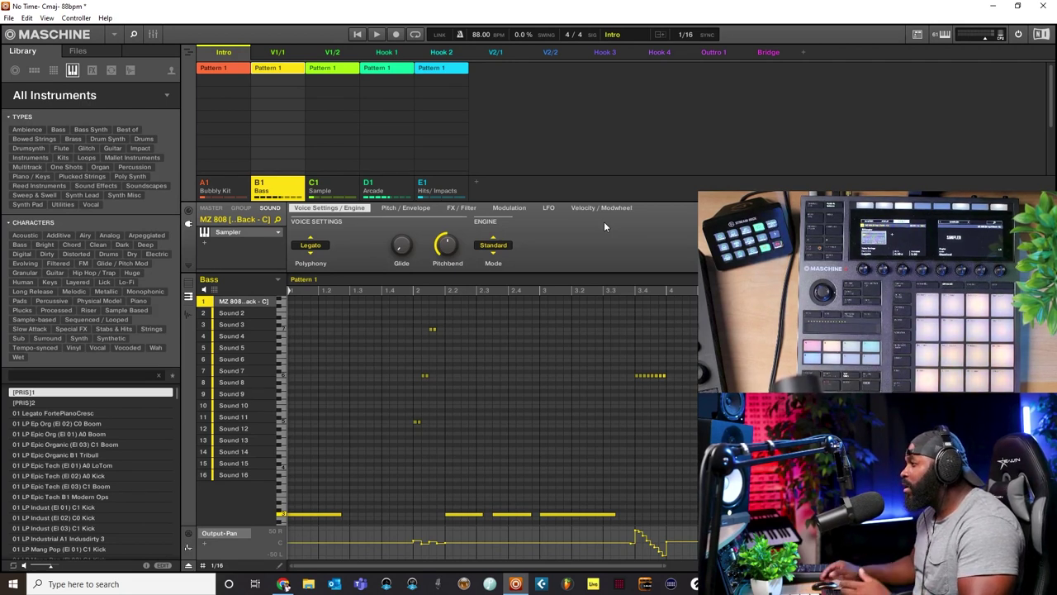
# Step: Switch the pattern editor to Group view, glance at the Bass group's Mixer, then return
pyautogui.click(190, 284)
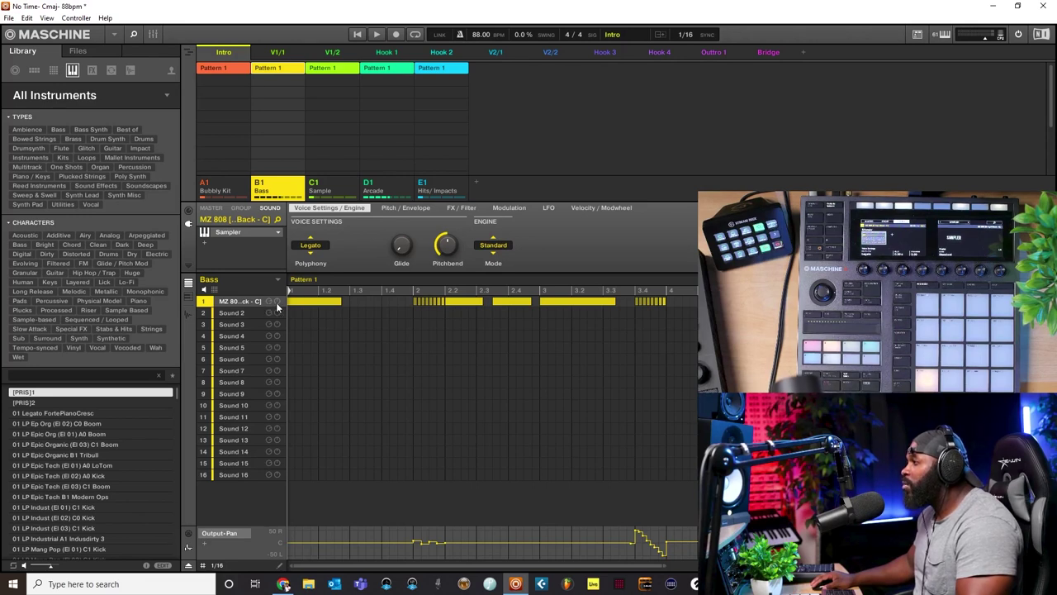
pyautogui.click(153, 34)
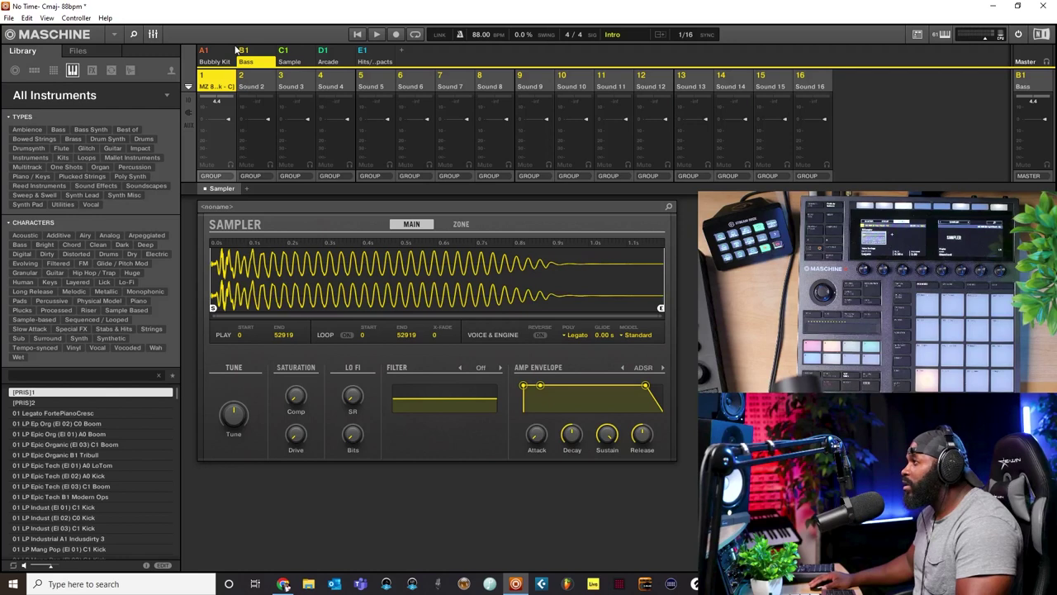
pyautogui.click(154, 35)
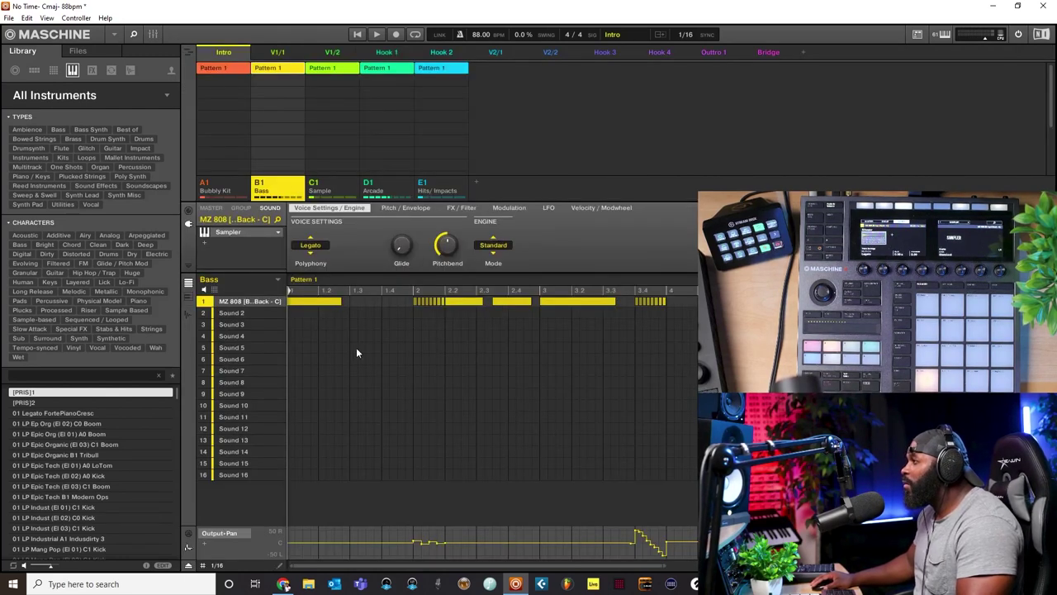
# Step: Show the MZ 808 bass sound's Output > Audio page with its Level and Pan controls
pyautogui.click(189, 211)
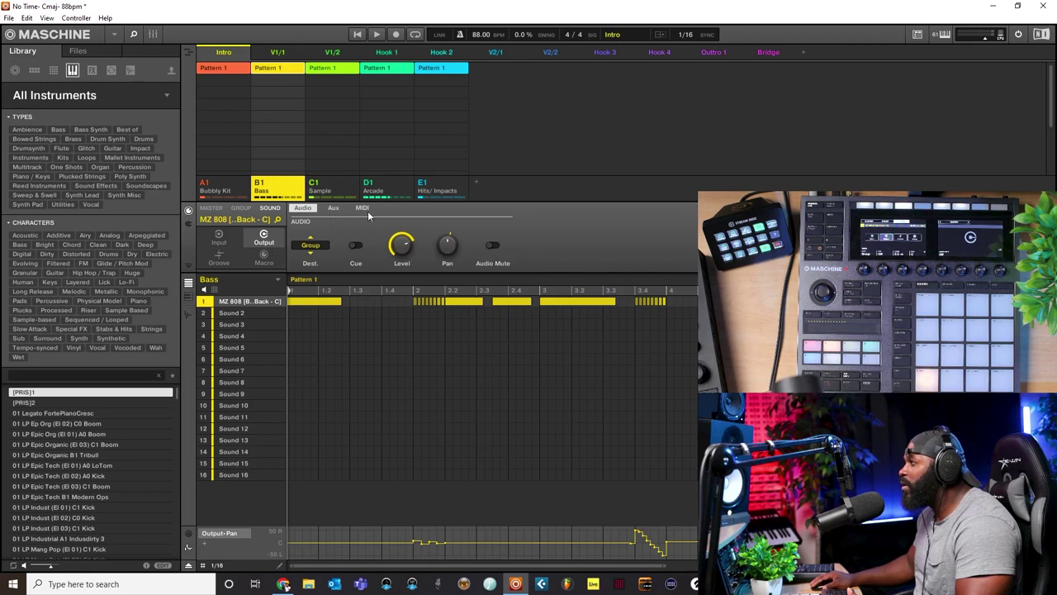
pyautogui.moveTo(453, 242)
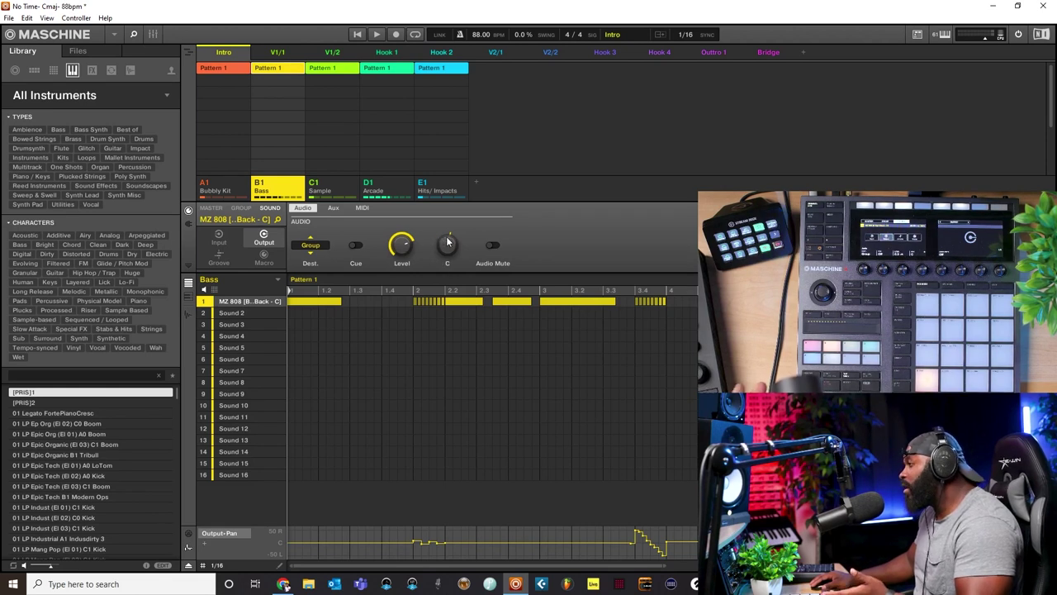
pyautogui.moveTo(407, 247)
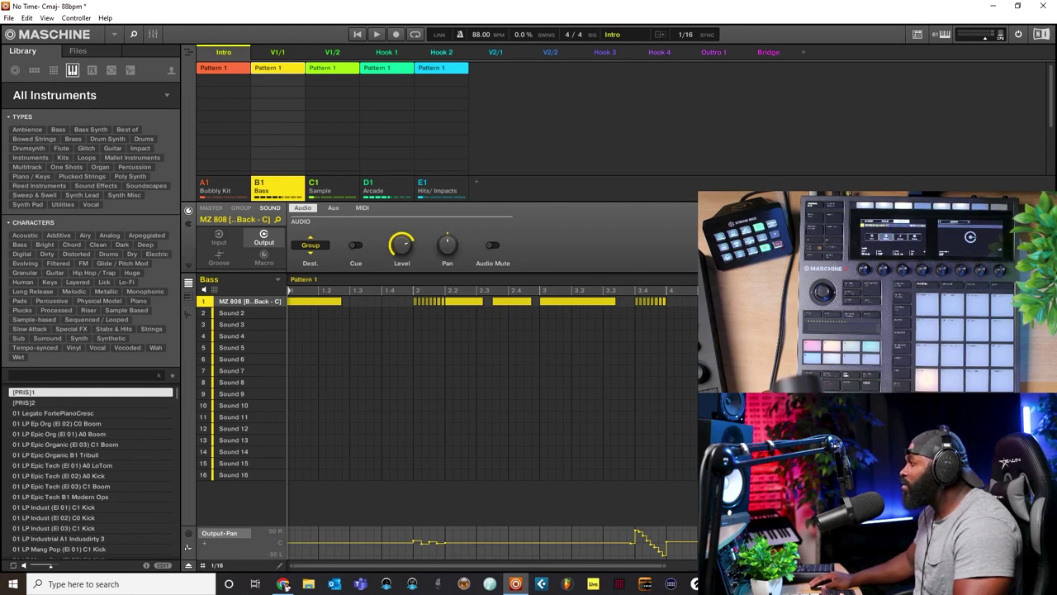
# Step: Play the bass pattern starting from near bar 3.4
pyautogui.click(637, 298)
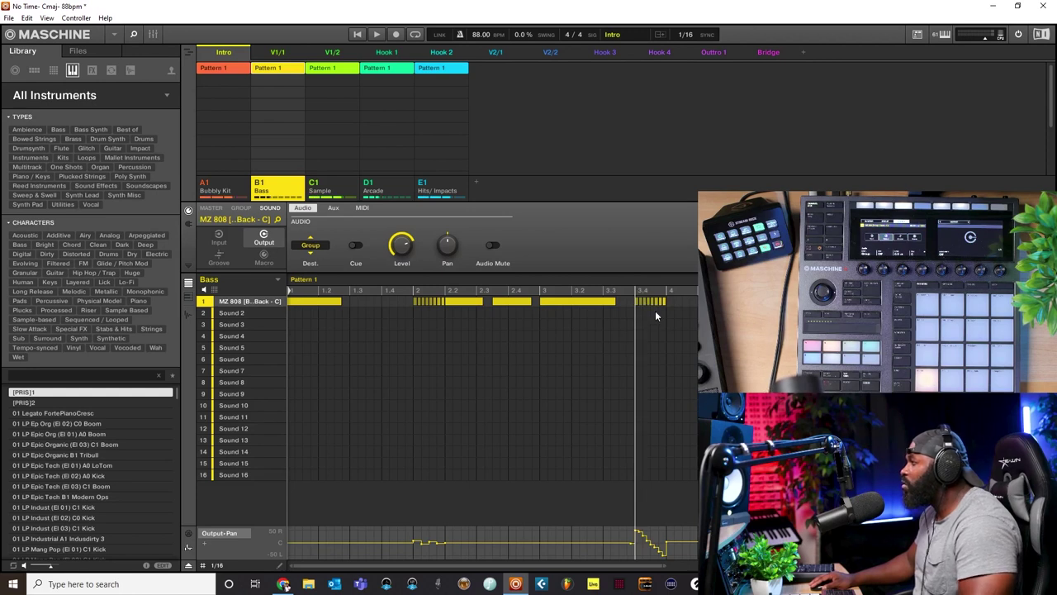
pyautogui.press('space')
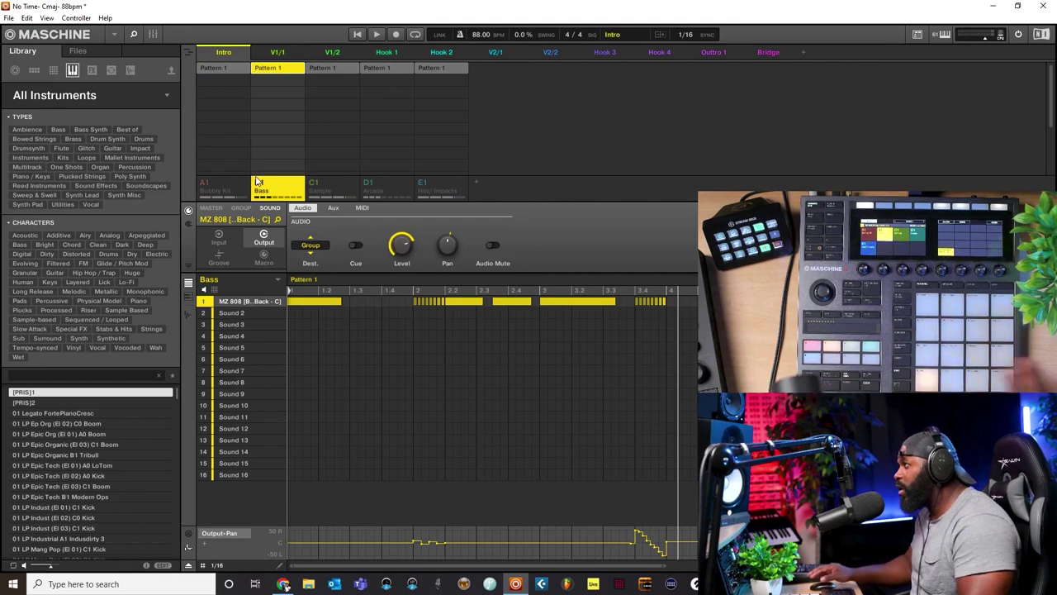
# Step: Play the pattern from the start while checking the Sampler page and Channel Output view
pyautogui.click(360, 35)
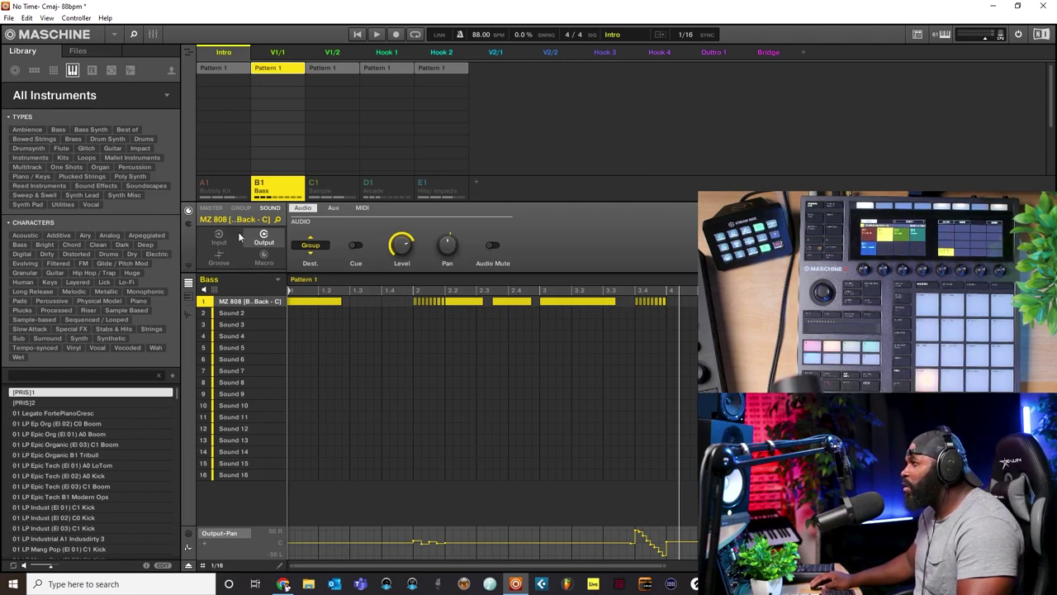
pyautogui.click(188, 223)
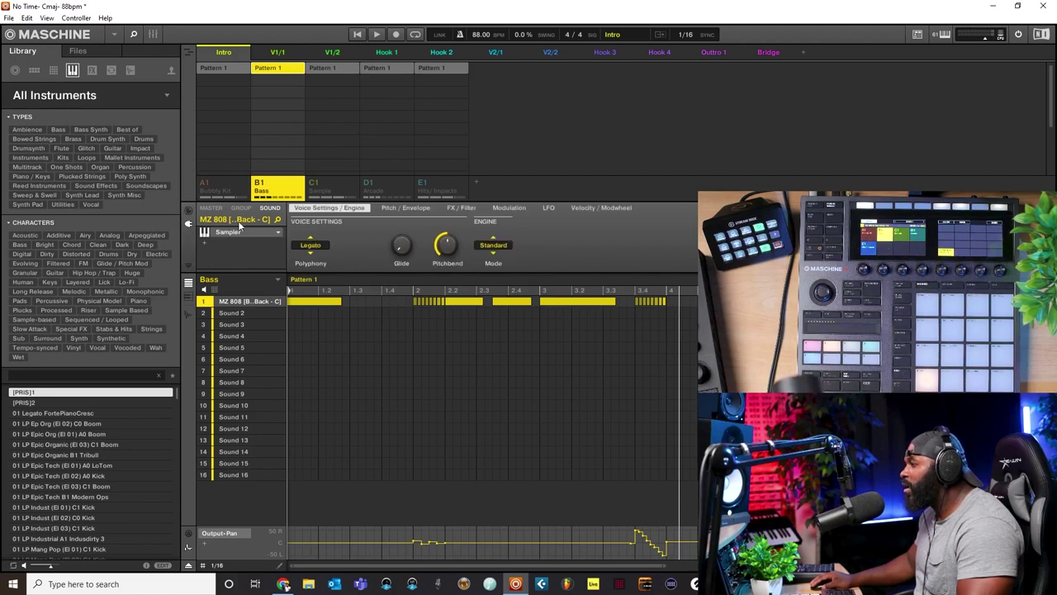
pyautogui.click(190, 211)
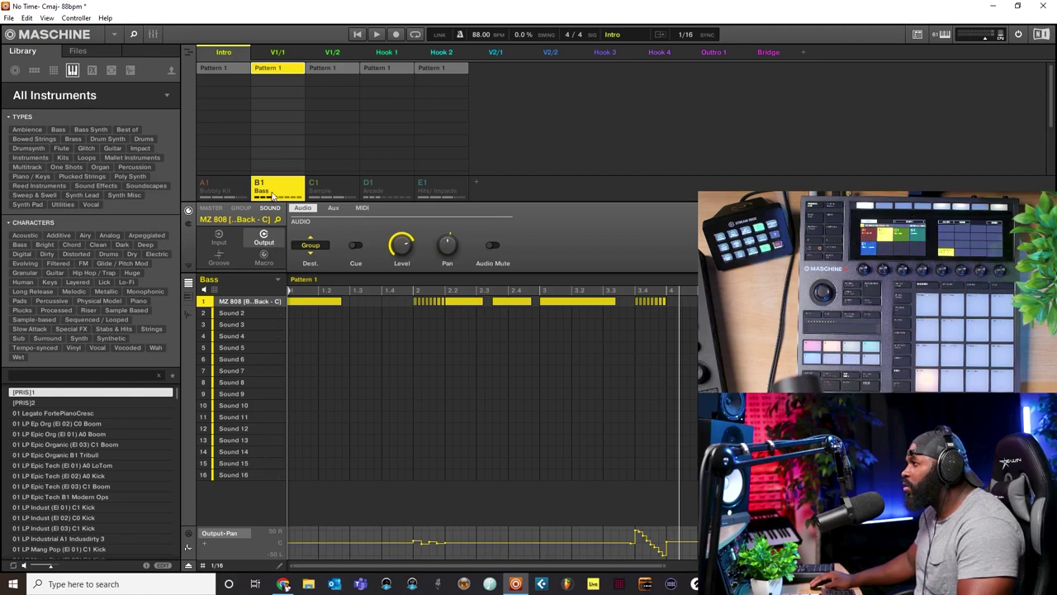
# Step: Delete the Output-Pan automation lane, including the one recreated by touching the Pan knob
pyautogui.click(246, 534)
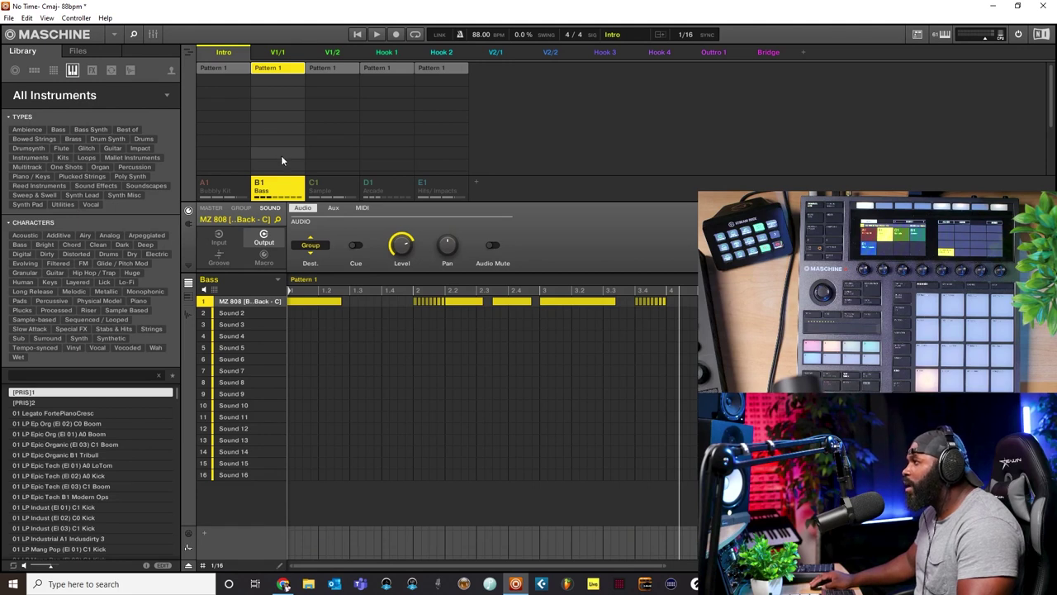
pyautogui.click(446, 241)
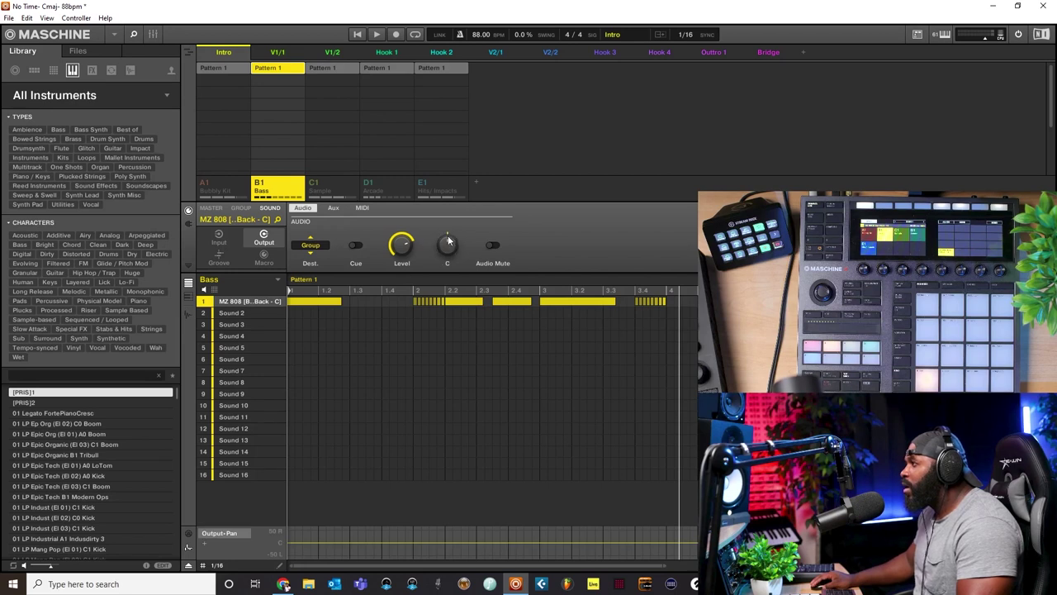
pyautogui.click(246, 534)
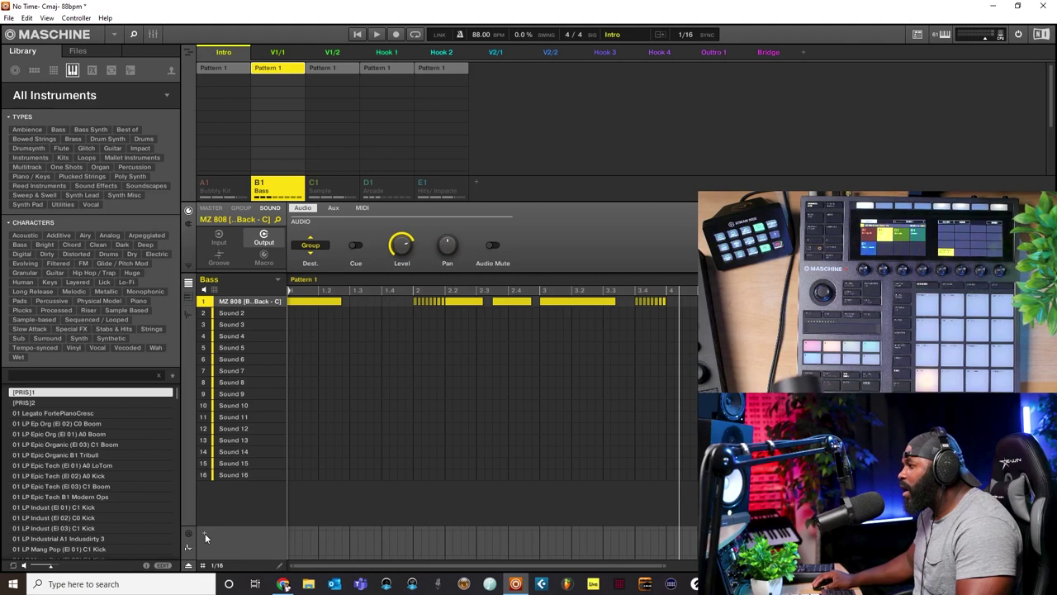
# Step: Add Modulator 1 and target it to Sound > Output > Audio > Pan
pyautogui.click(205, 533)
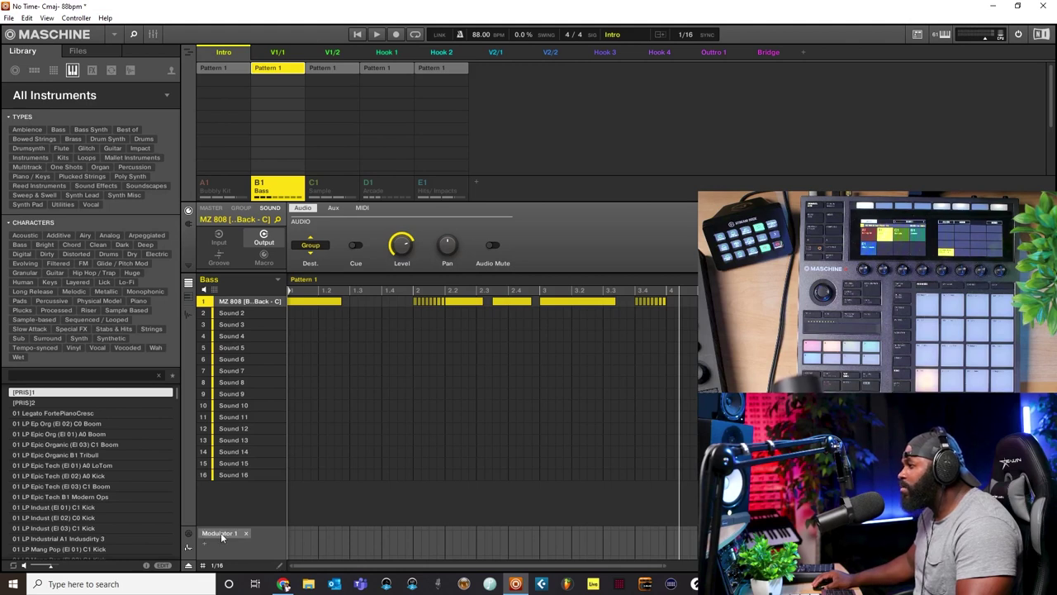
pyautogui.click(222, 534)
pyautogui.moveTo(259, 509)
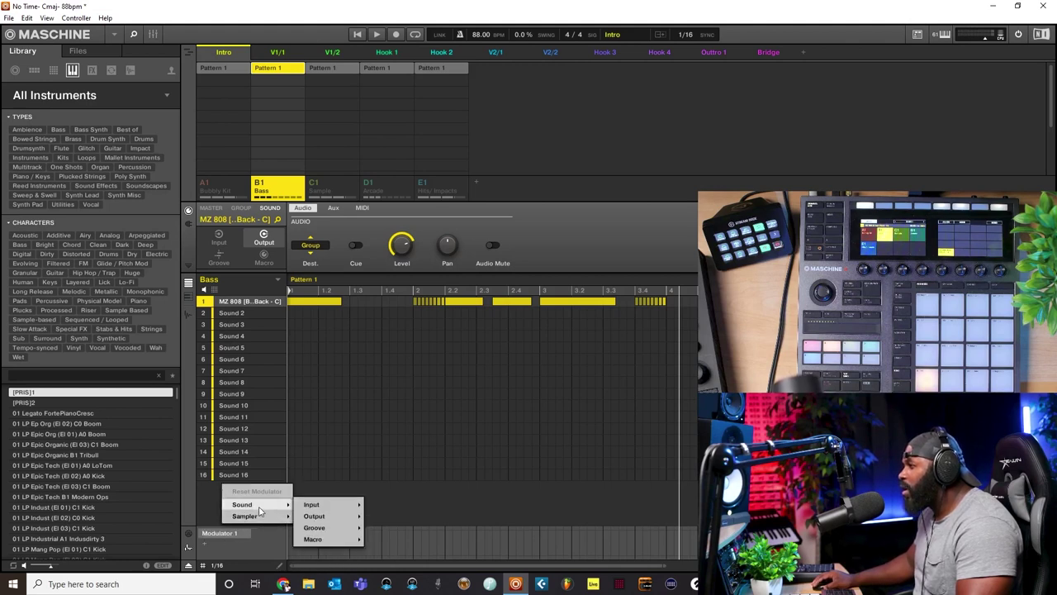
pyautogui.moveTo(320, 516)
pyautogui.moveTo(383, 516)
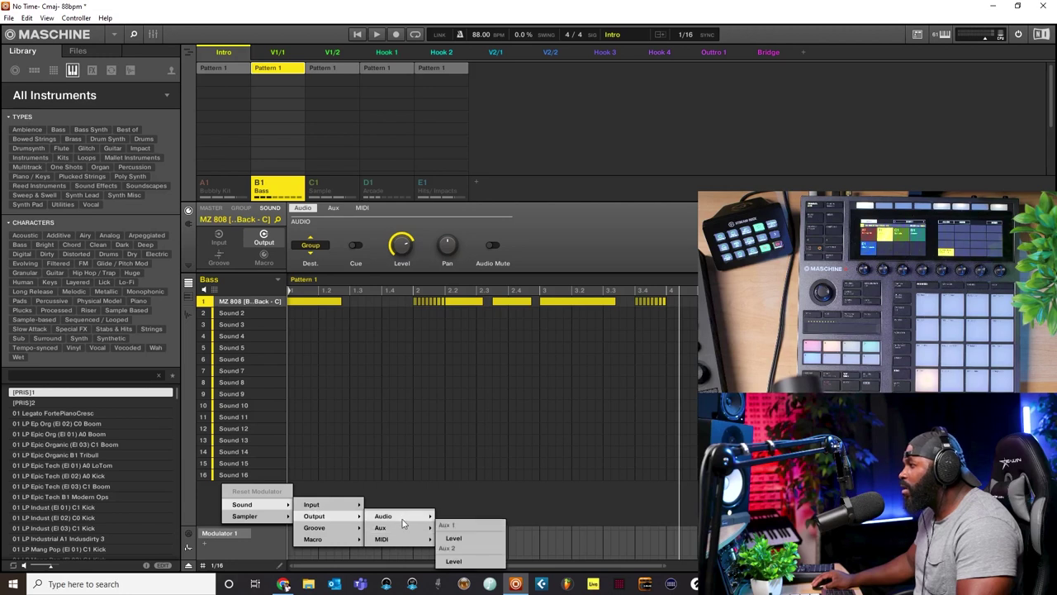
pyautogui.click(468, 529)
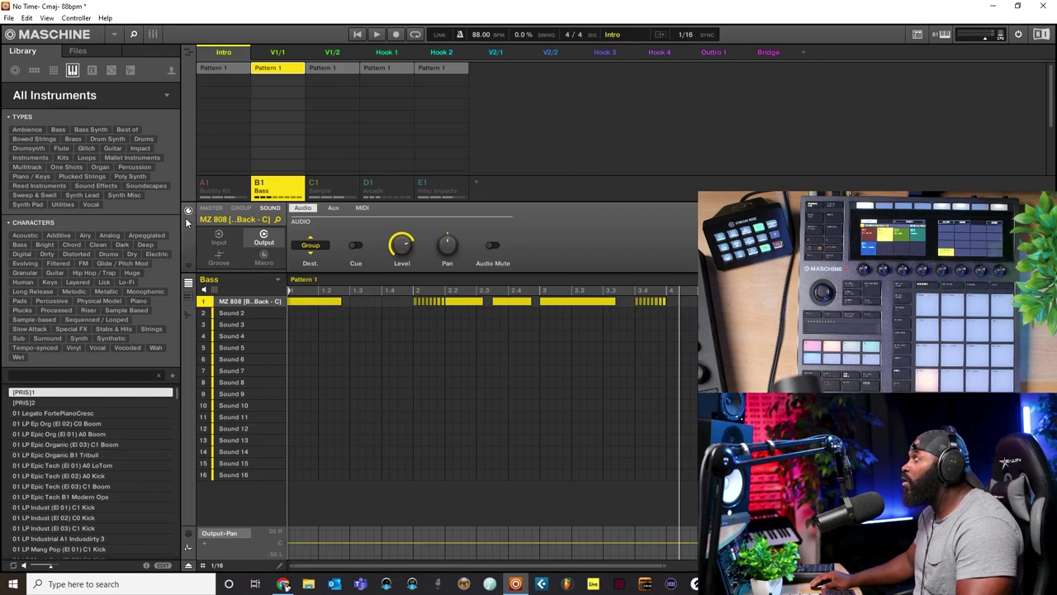
# Step: Place a first pencil point on the Output-Pan lane and zoom the pattern editor in
pyautogui.moveTo(448, 239)
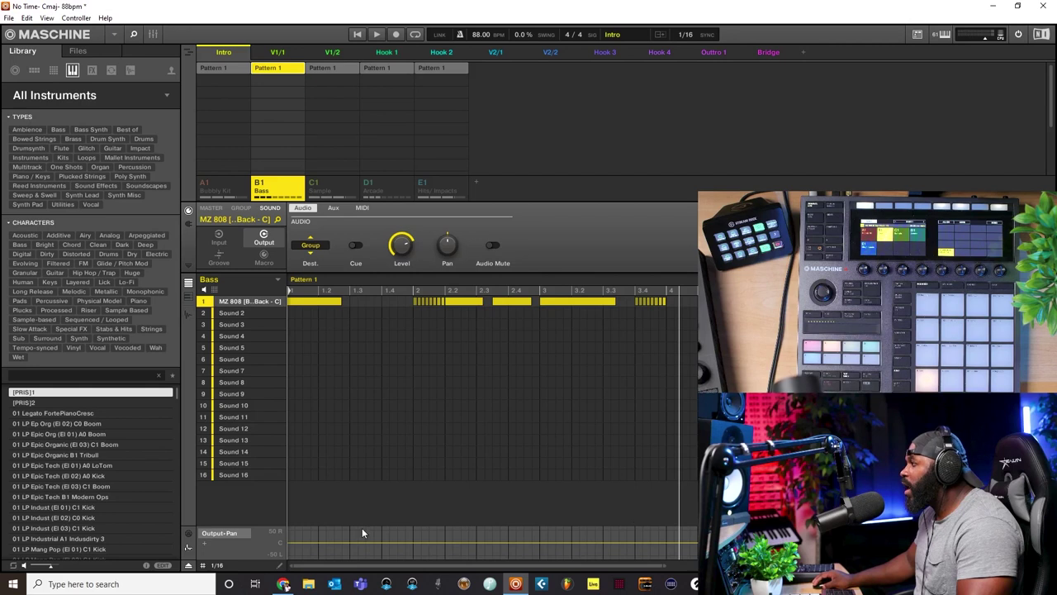
pyautogui.click(632, 543)
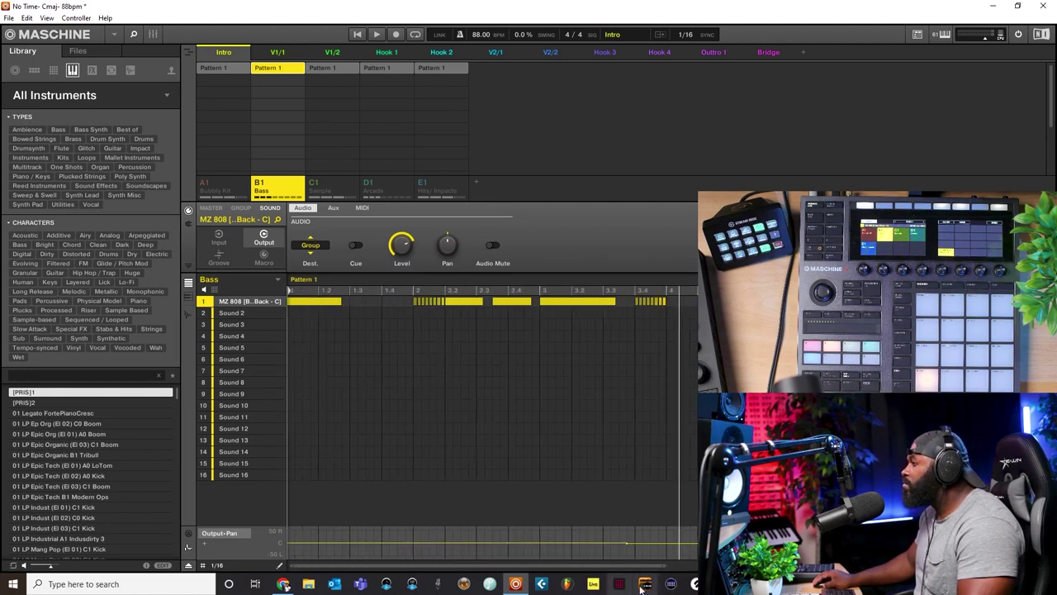
pyautogui.moveTo(663, 563); pyautogui.dragTo(512, 565)
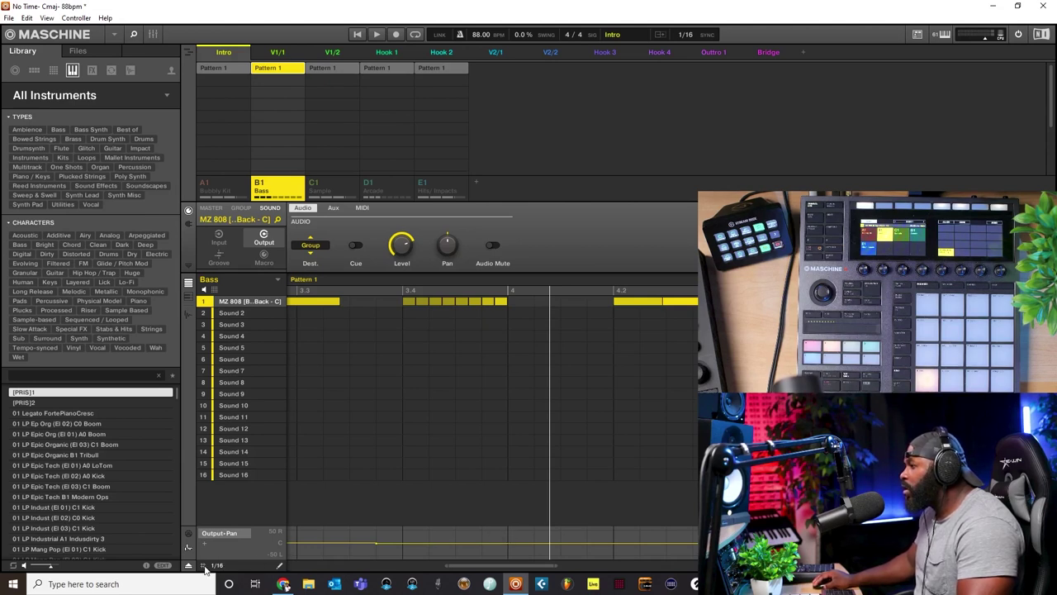
# Step: Draw and refine pan swings across bars 3.3–4 peaking at 50 R, then zoom out
pyautogui.moveTo(509, 541)
pyautogui.mouseDown()
pyautogui.moveTo(632, 545)
pyautogui.moveTo(530, 538)
pyautogui.moveTo(592, 547)
pyautogui.moveTo(609, 533)
pyautogui.moveTo(617, 544)
pyautogui.mouseUp()
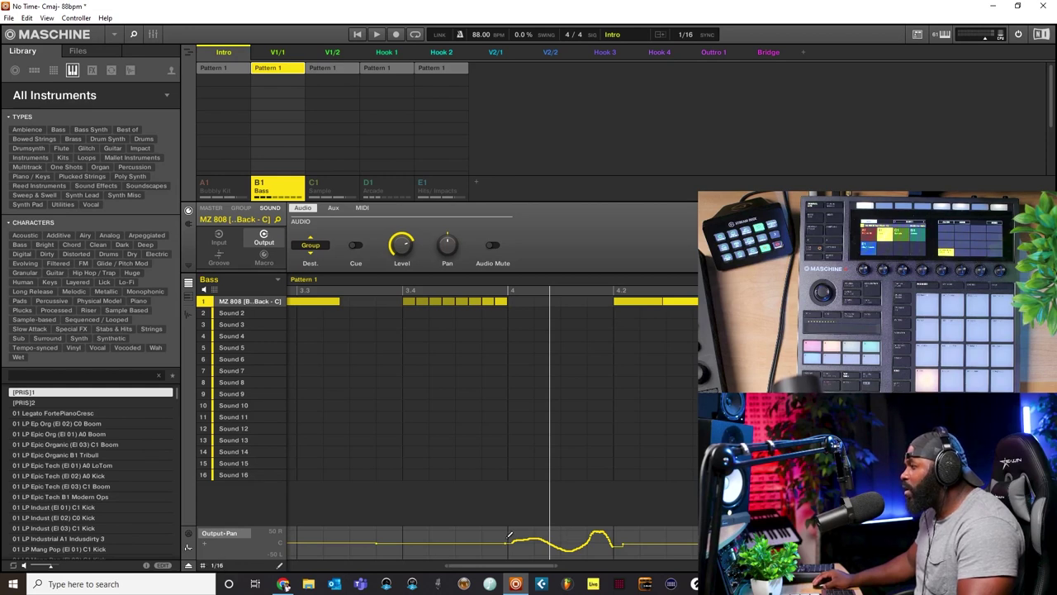
pyautogui.moveTo(505, 544); pyautogui.dragTo(443, 545)
pyautogui.moveTo(456, 544); pyautogui.dragTo(467, 540)
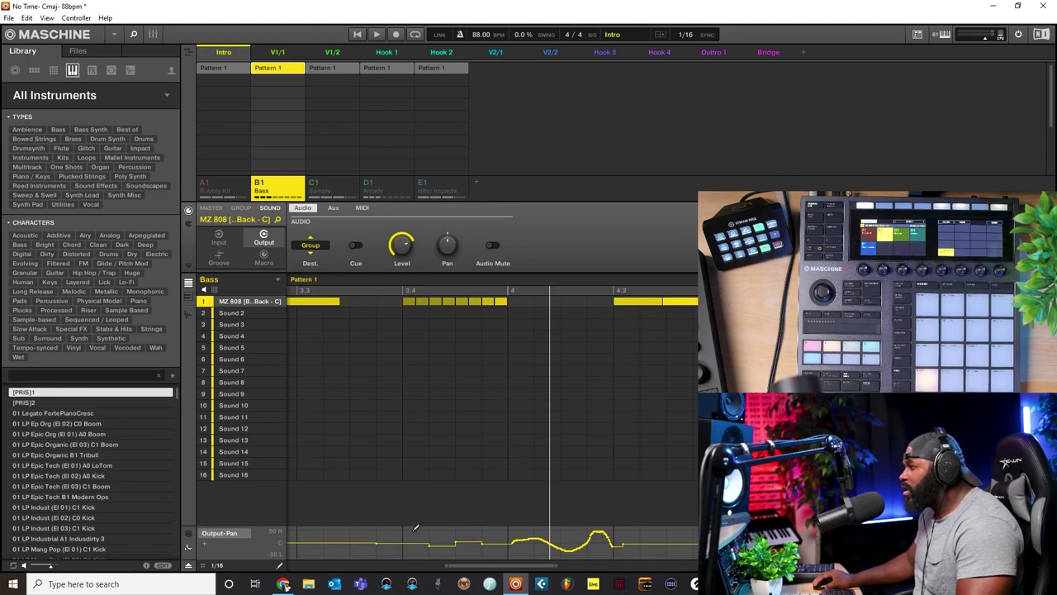
pyautogui.moveTo(405, 539)
pyautogui.mouseDown()
pyautogui.moveTo(477, 552)
pyautogui.moveTo(495, 532)
pyautogui.moveTo(519, 535)
pyautogui.mouseUp()
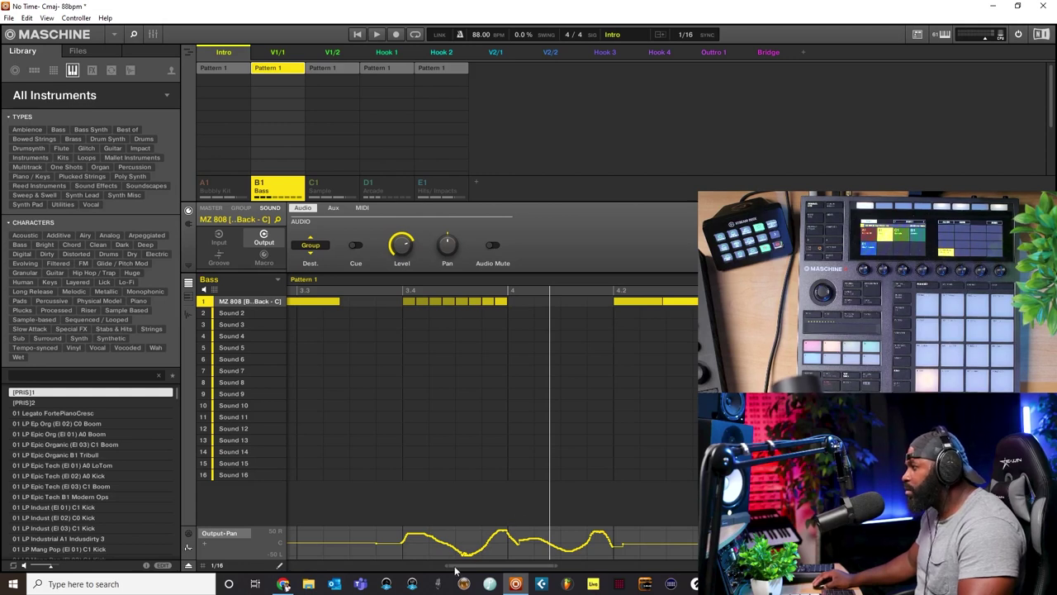
pyautogui.moveTo(446, 565); pyautogui.dragTo(299, 566)
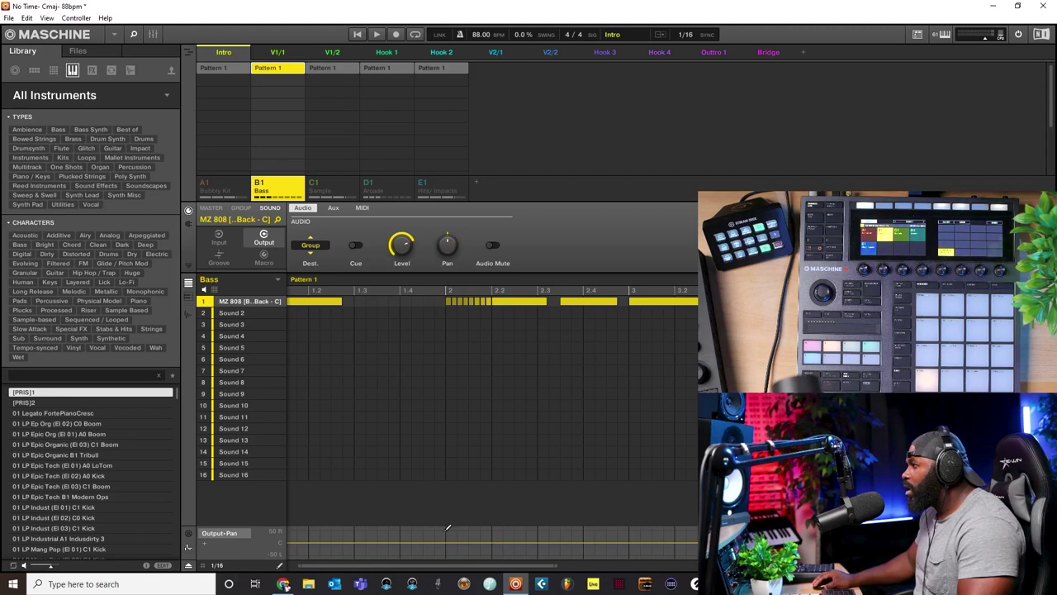
# Step: Draw a raised pan sweep around bar 2 and play the pattern from the start
pyautogui.moveTo(448, 541); pyautogui.dragTo(444, 541)
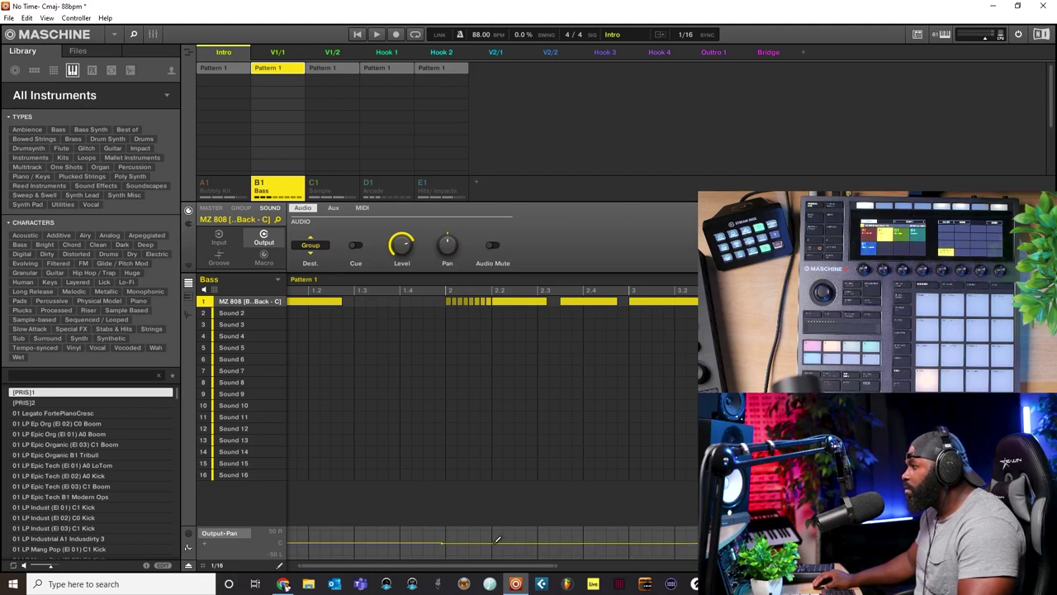
pyautogui.moveTo(451, 541)
pyautogui.mouseDown()
pyautogui.moveTo(482, 534)
pyautogui.moveTo(491, 543)
pyautogui.moveTo(484, 552)
pyautogui.moveTo(465, 545)
pyautogui.moveTo(459, 532)
pyautogui.moveTo(473, 532)
pyautogui.moveTo(461, 525)
pyautogui.moveTo(474, 545)
pyautogui.mouseUp()
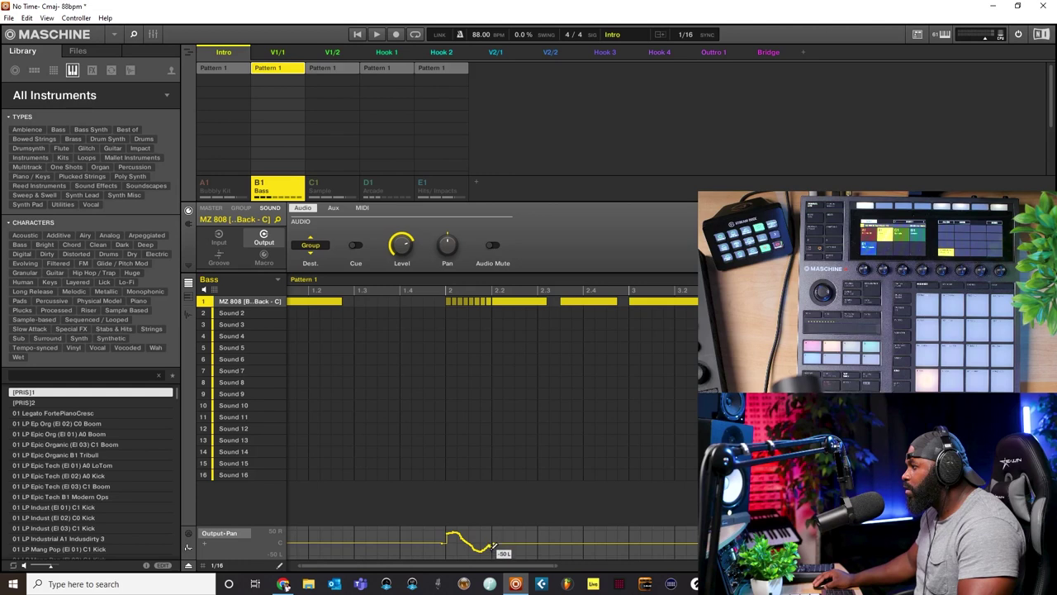
pyautogui.click(356, 35)
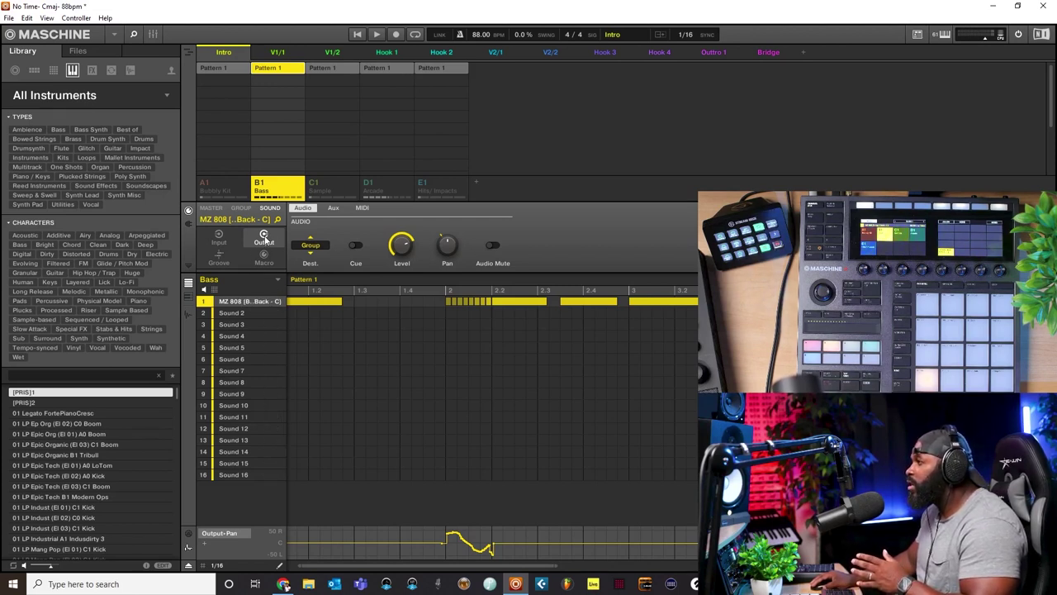
# Step: Check the Sampler page, return to output settings, and select the empty Sound 2 slot
pyautogui.click(187, 225)
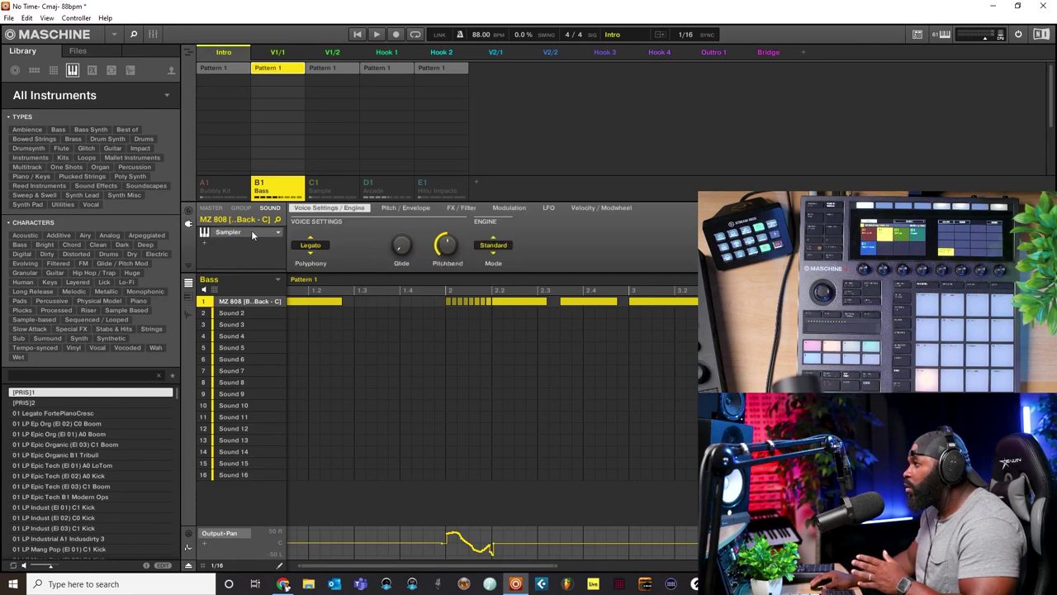
pyautogui.click(188, 212)
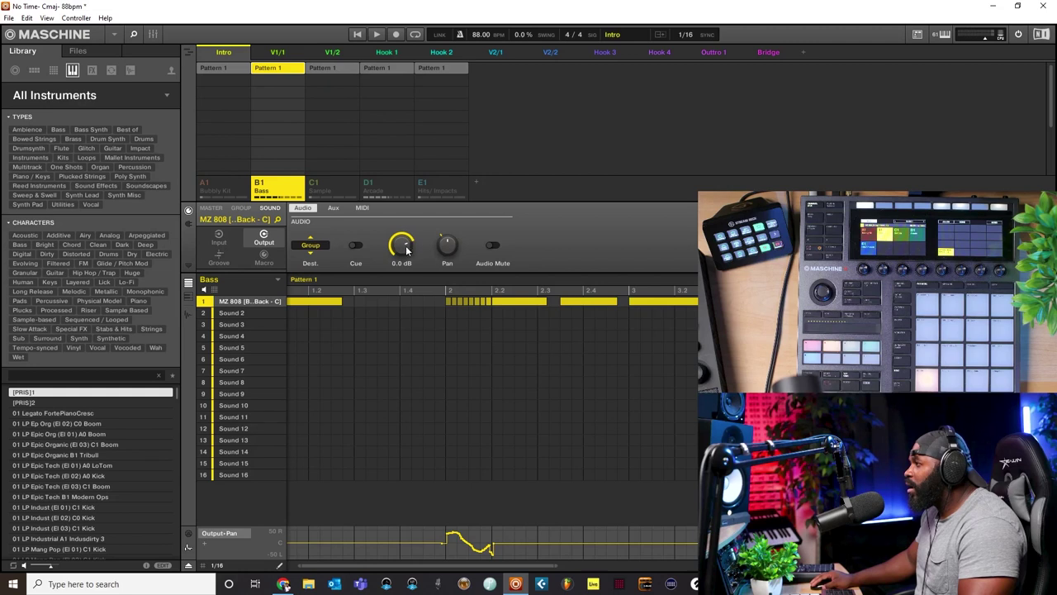
pyautogui.click(241, 312)
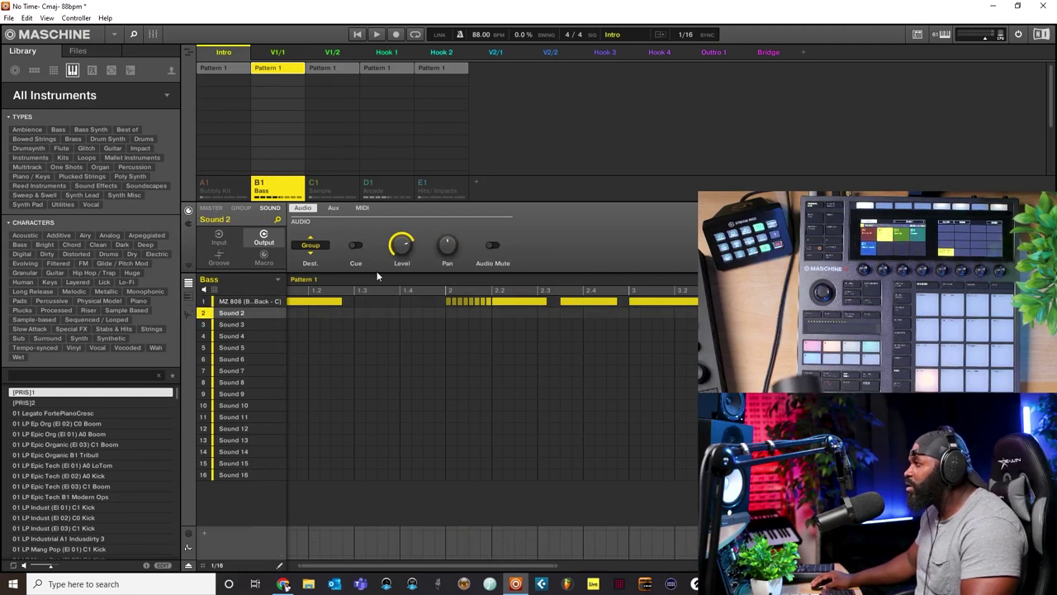
# Step: Reselect the MZ 808 sound (Sound 1) to bring back its Output-Pan automation lane
pyautogui.click(245, 301)
pyautogui.moveTo(397, 255)
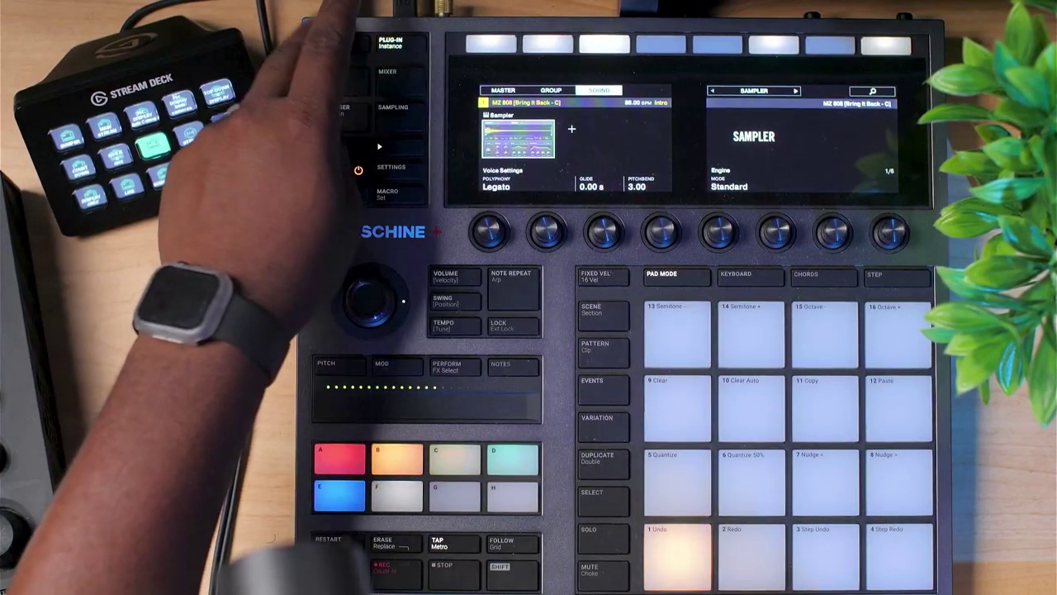
pyautogui.click(336, 43)
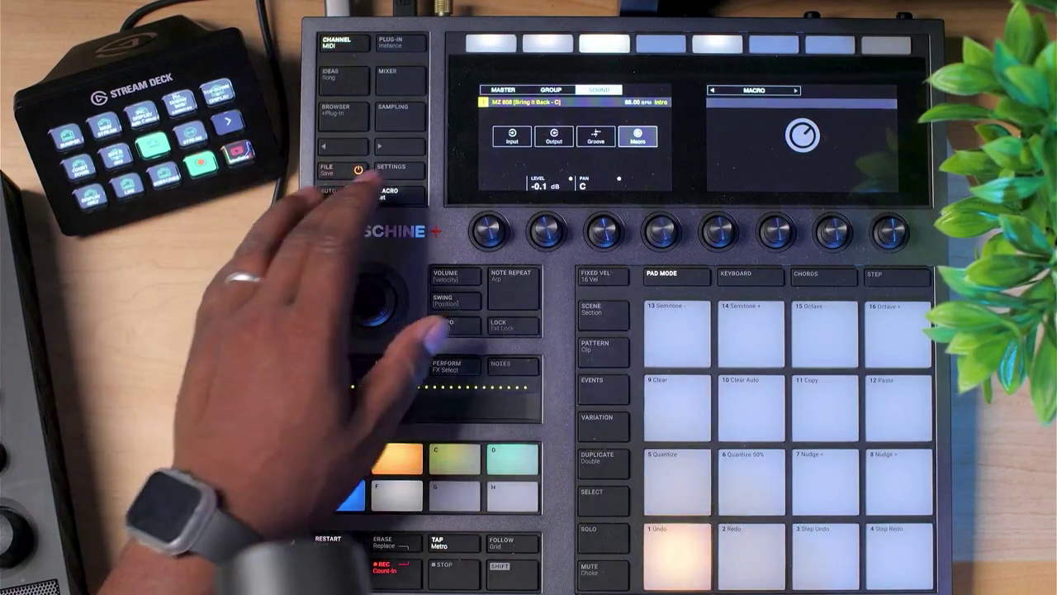
pyautogui.click(402, 42)
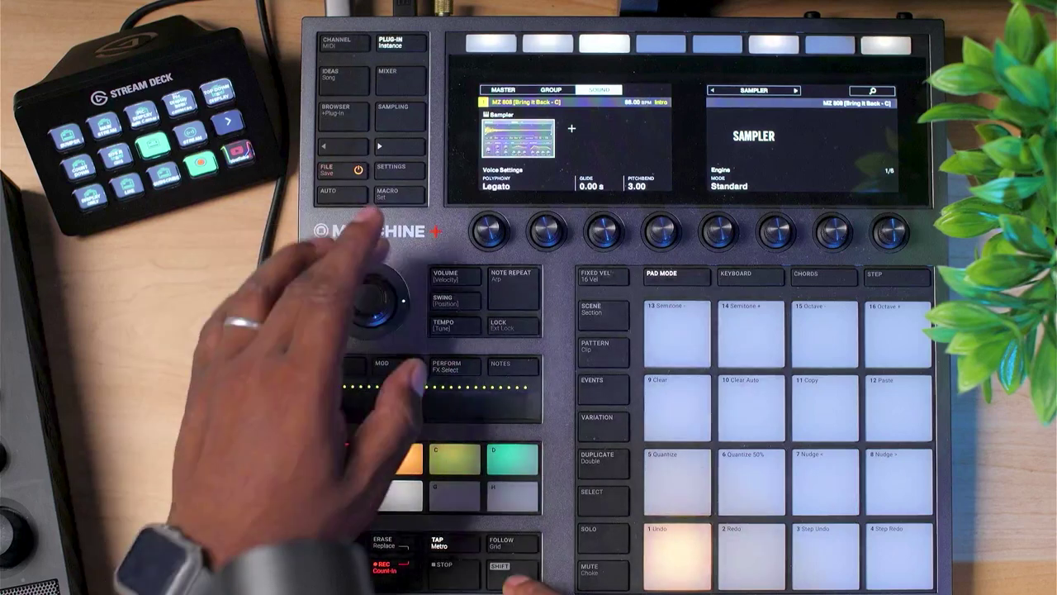